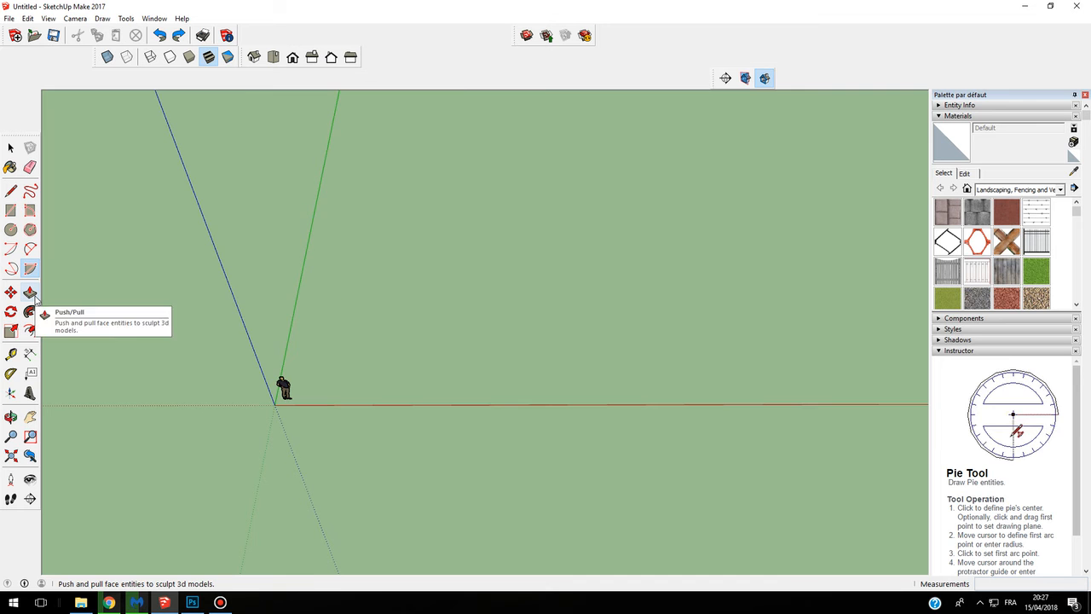
- Draw a rectangle about 8.4 m by 11.6 m on the ground beyond the origin
middle_click_drag(451, 390, 428, 283)
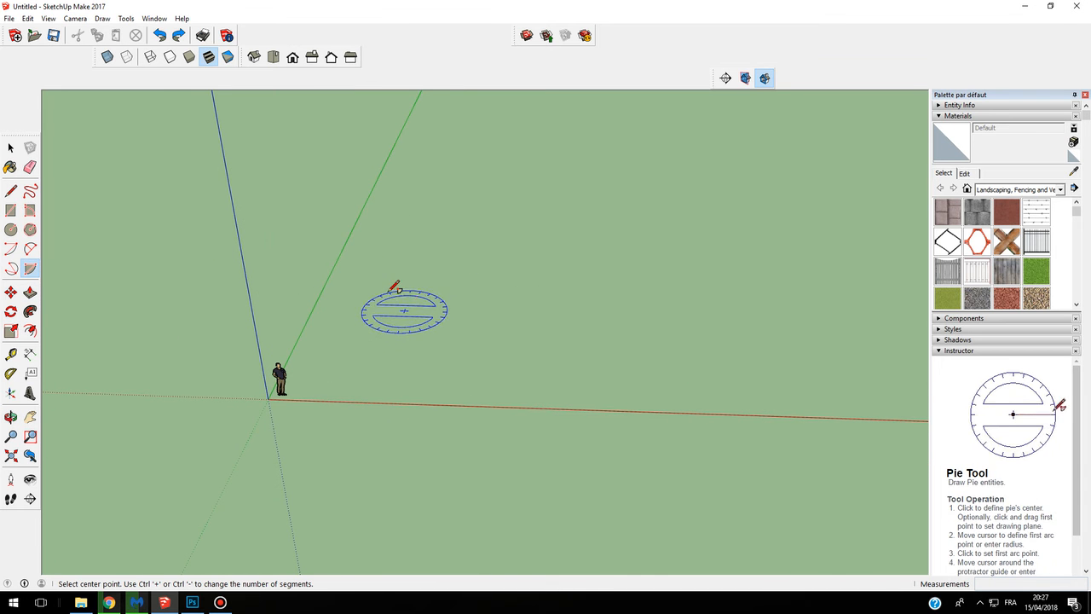
middle_click_drag(449, 348, 480, 304)
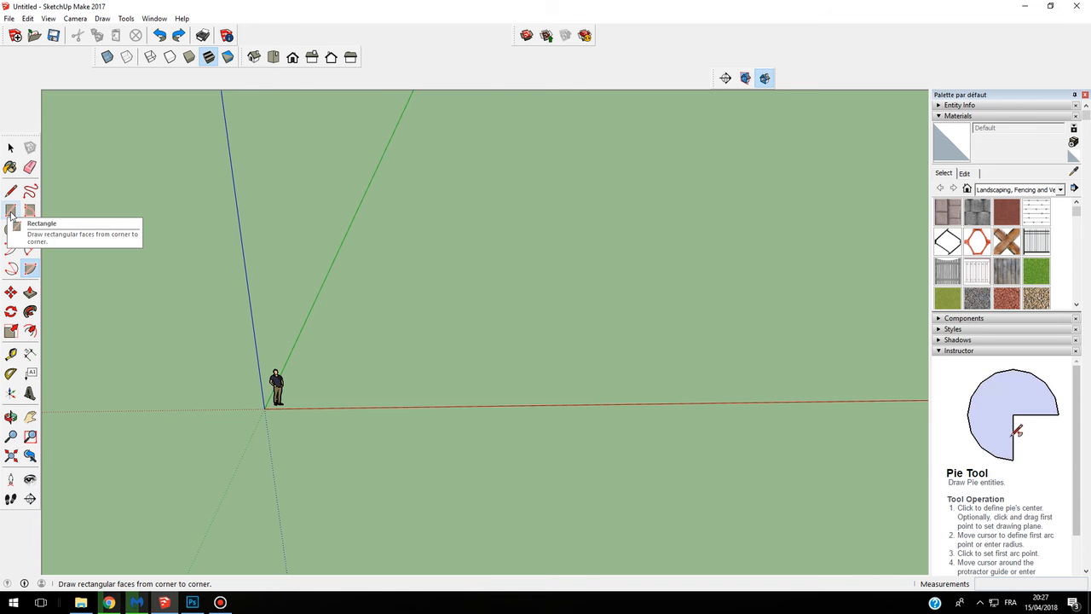
left_click(10, 211)
left_click(406, 263)
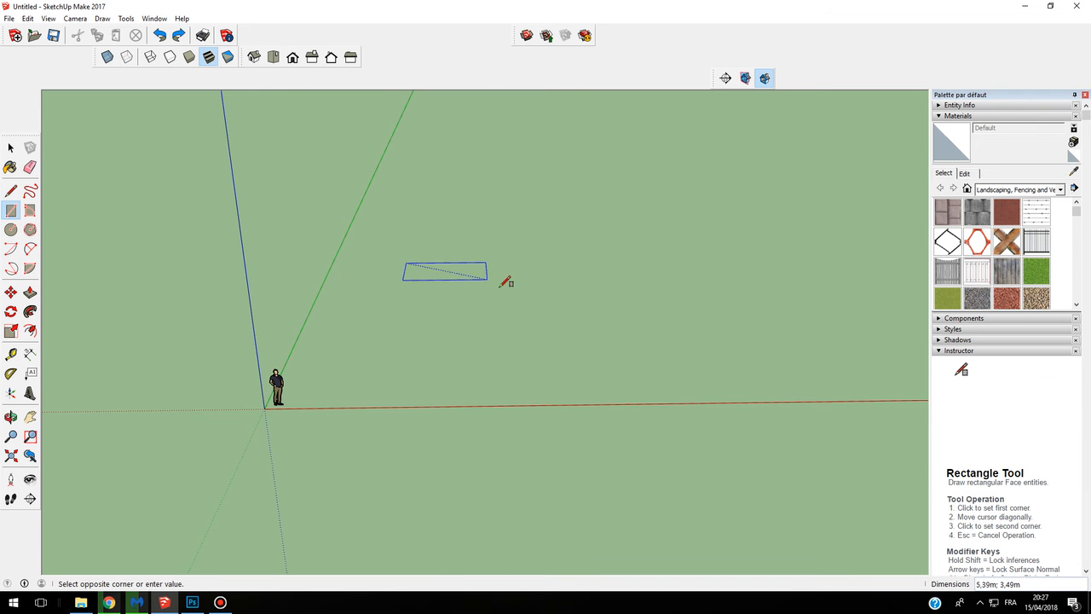
left_click(549, 332)
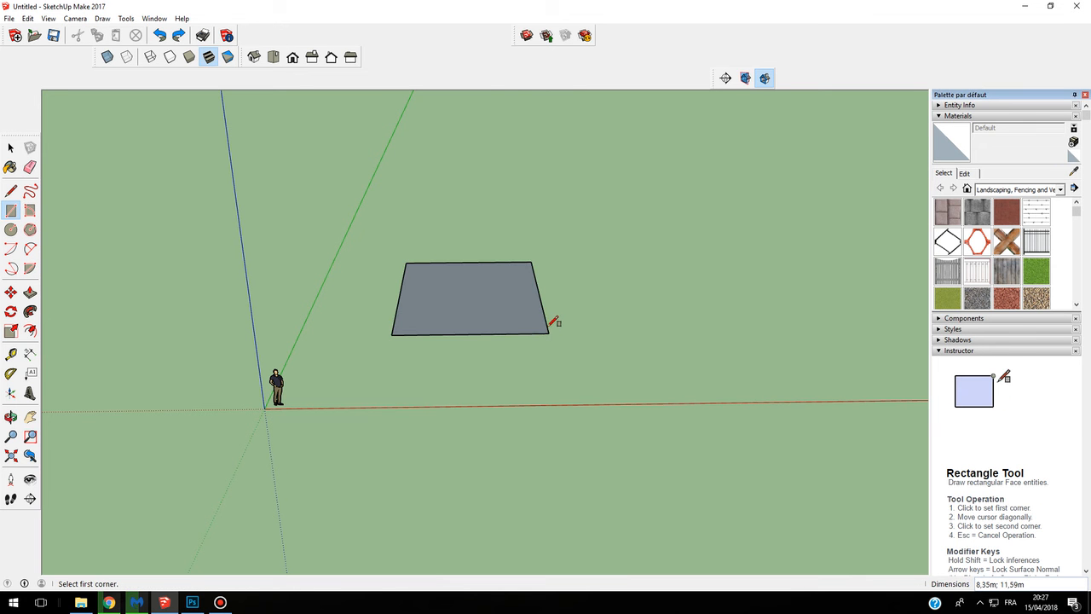
- Draw a circle with a radius of about 3.7 m on the ground beside the rectangle
left_click(10, 229)
middle_click_drag(611, 321, 612, 337)
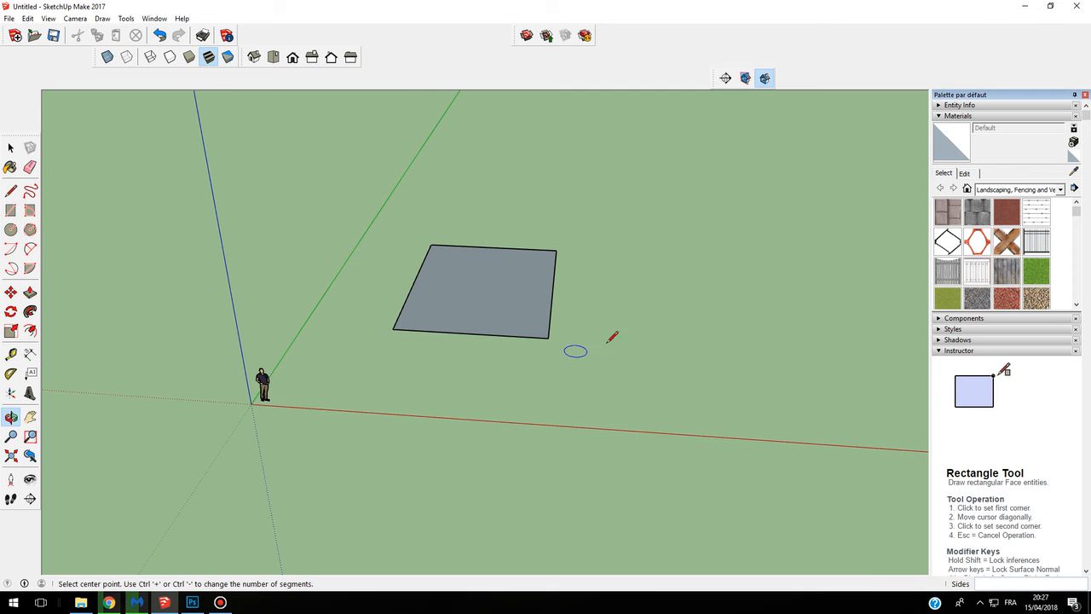
left_click(660, 333)
left_click(643, 294)
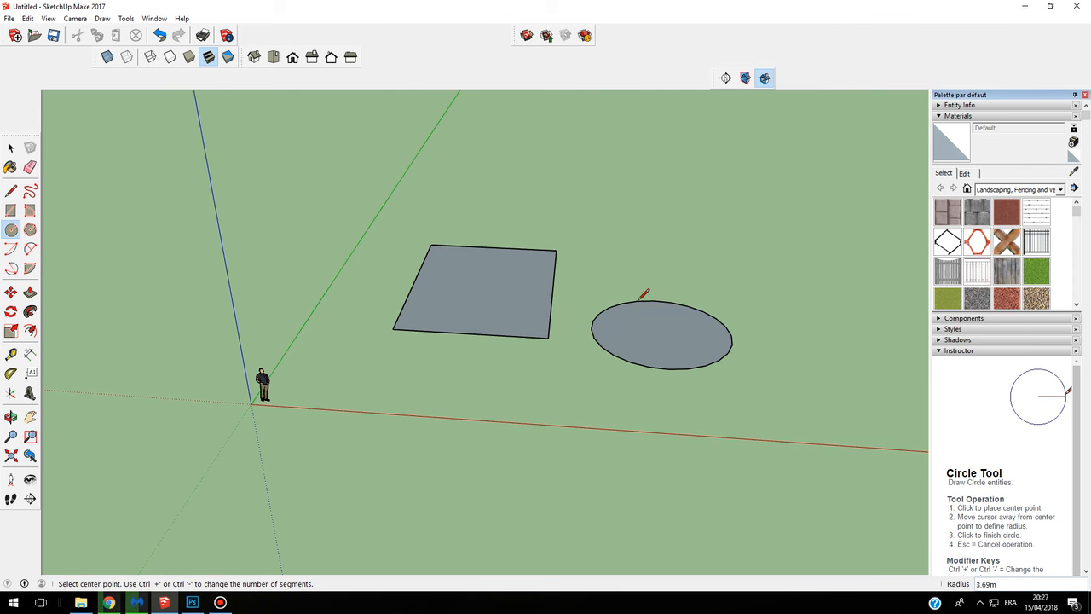
- Try to outline an irregular closed shape with the Line tool behind the rectangle and circle
middle_click_drag(608, 273, 572, 341)
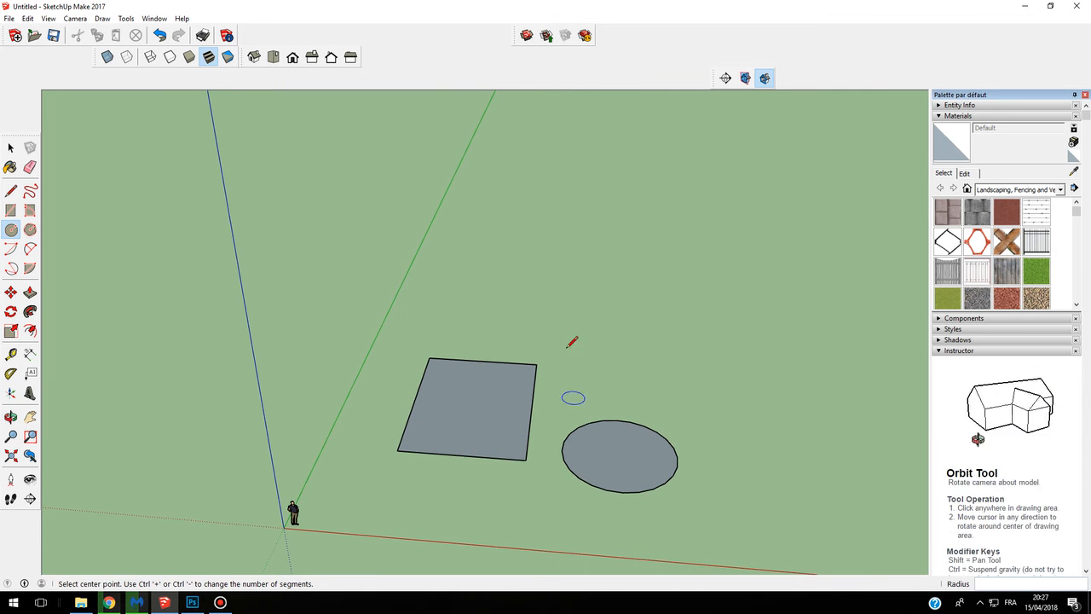
left_click(12, 192)
left_click(516, 277)
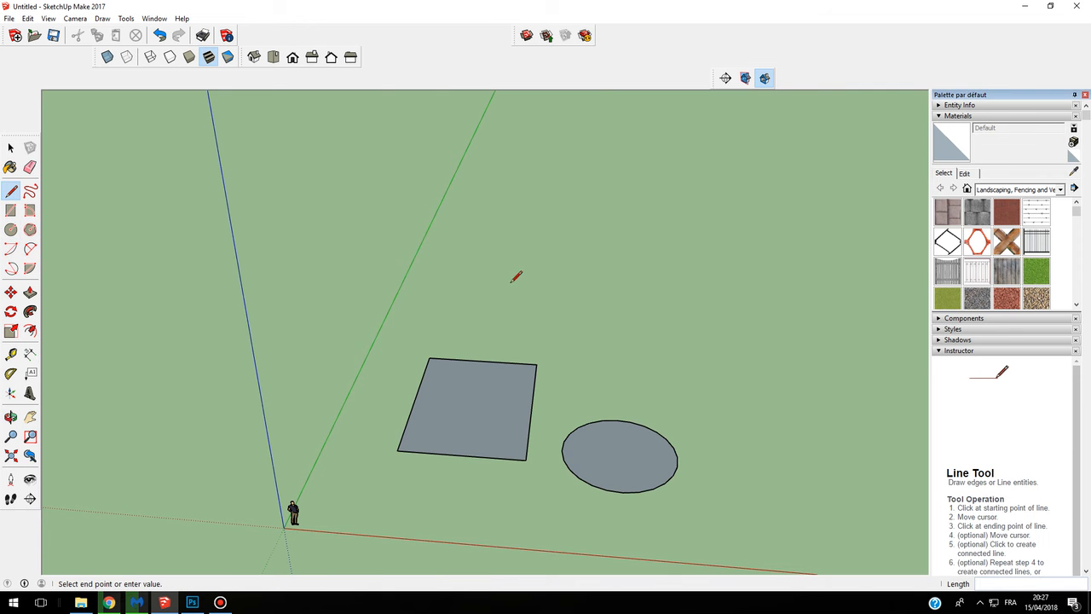
left_click(688, 276)
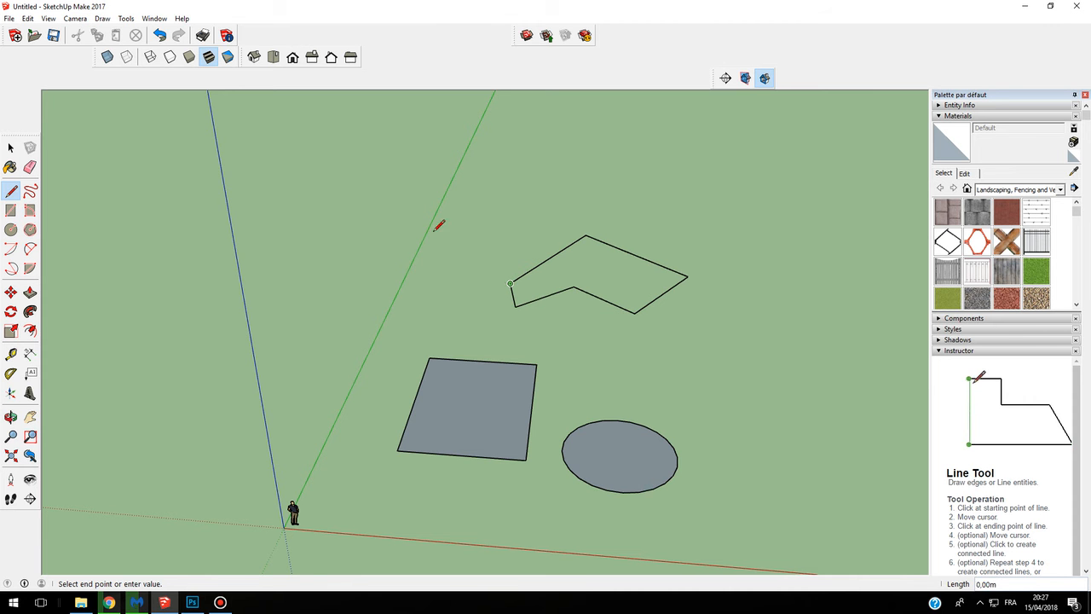
left_click(11, 148)
mouse_move(627, 344)
middle_mouse_down()
mouse_move(647, 241)
mouse_move(531, 401)
mouse_move(321, 85)
middle_mouse_up()
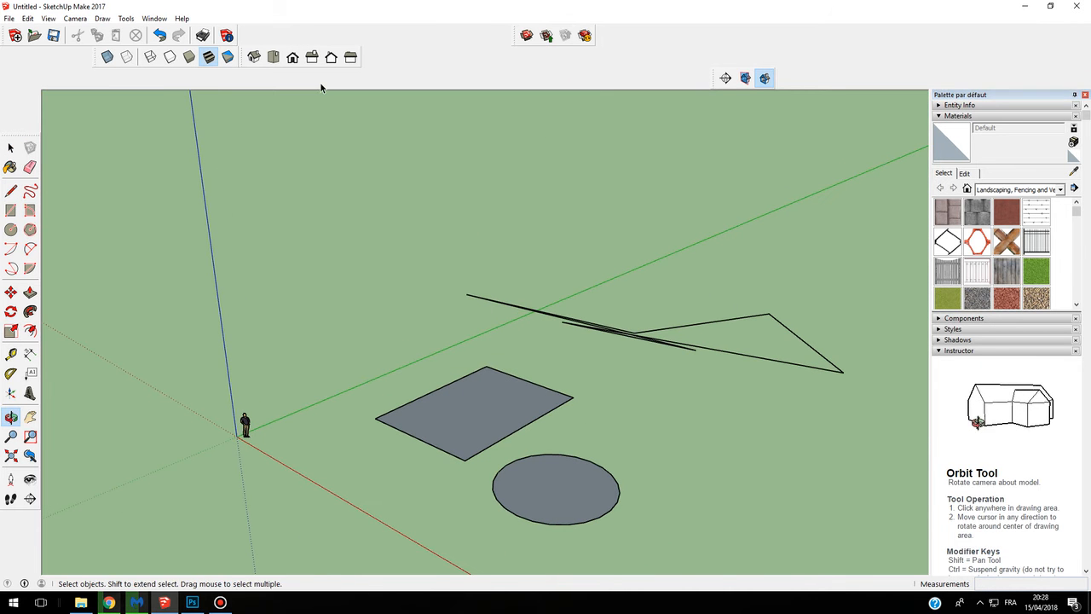
- Undo the edges of the irregular outline, keeping the rectangle and restoring the circle
left_click(158, 36)
left_click(158, 35)
left_click(158, 36)
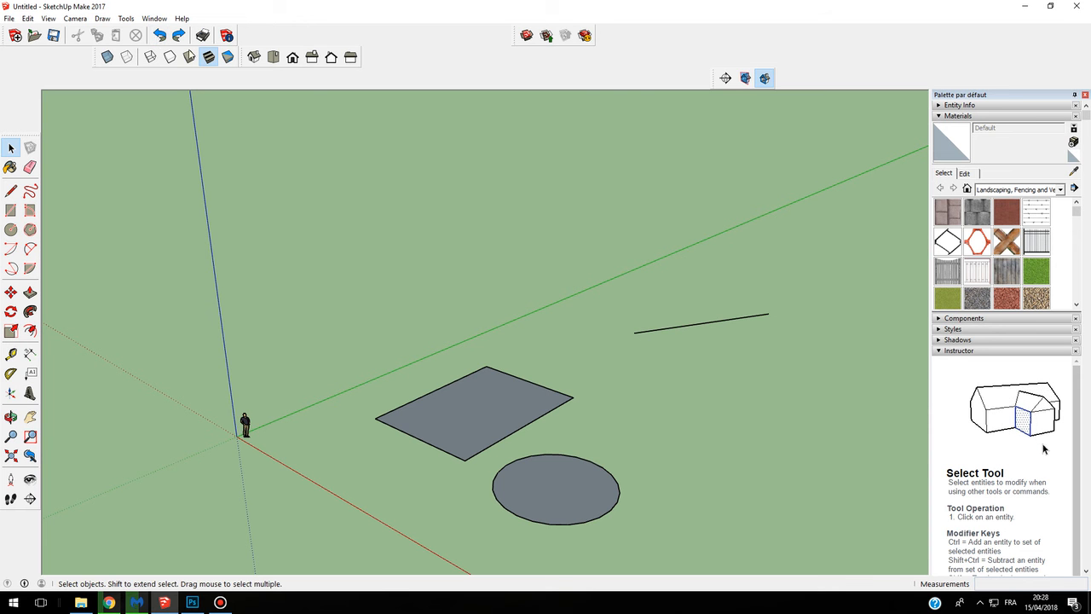
left_click(160, 36)
left_click(159, 36)
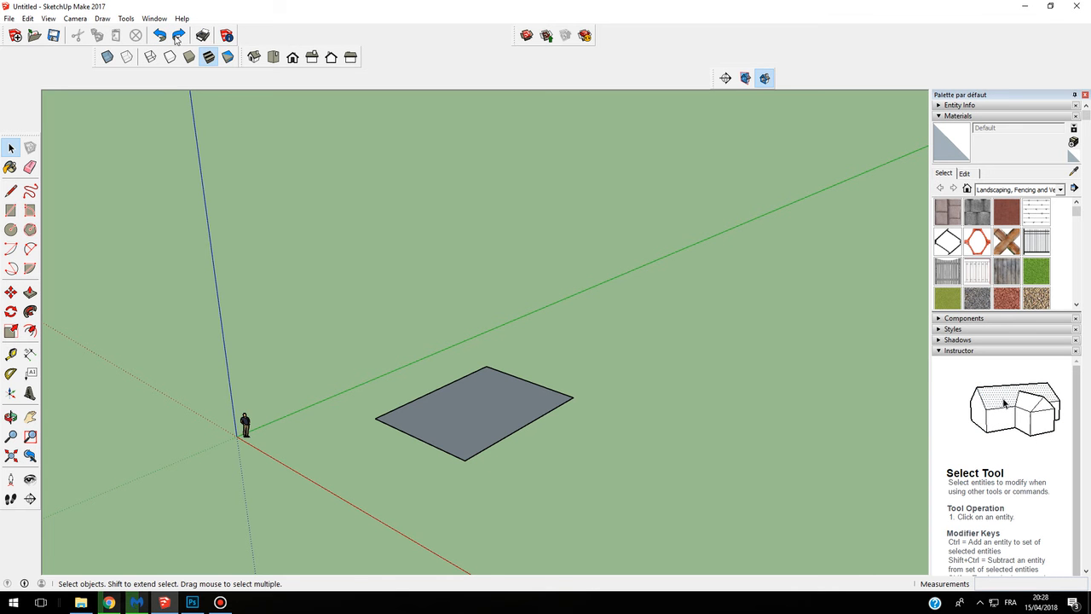
key("ctrl+y")
- Draw a closed irregular five-sided face on the ground behind the rectangle and circle, with a first edge about 10.6 m long
middle_click_drag(632, 474, 723, 509)
key("l")
middle_click_drag(463, 348, 537, 285)
left_click(532, 288)
left_click(648, 290)
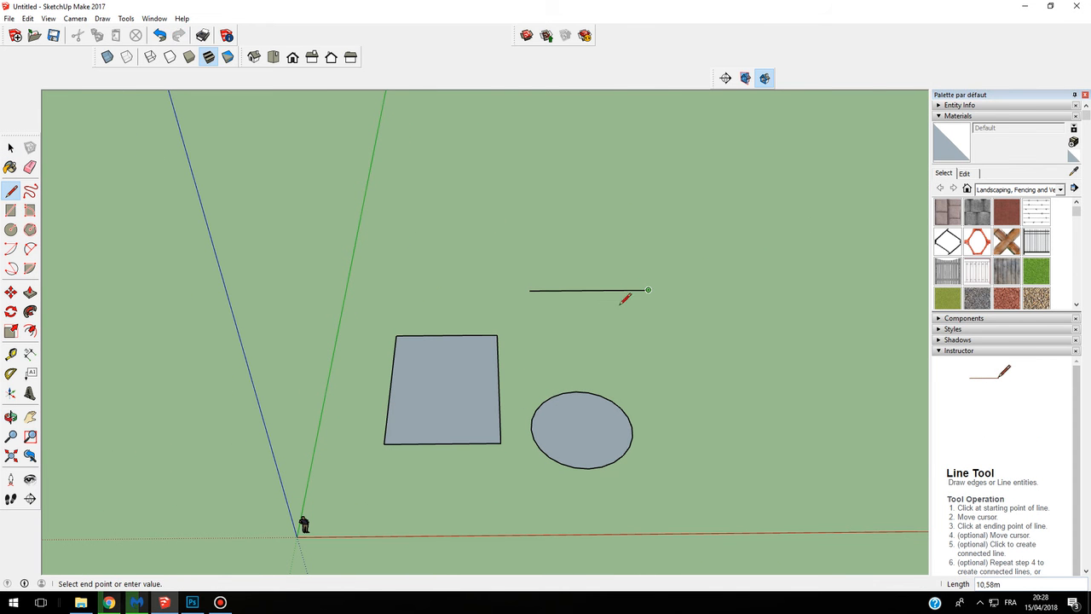
middle_click_drag(648, 335, 638, 360)
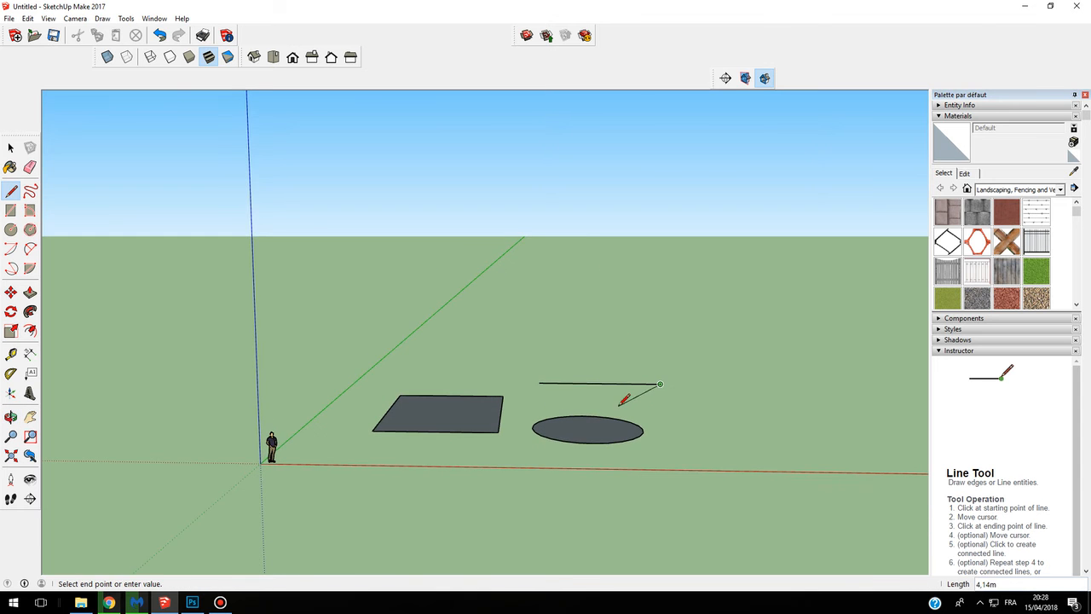
middle_click_drag(598, 410, 699, 431)
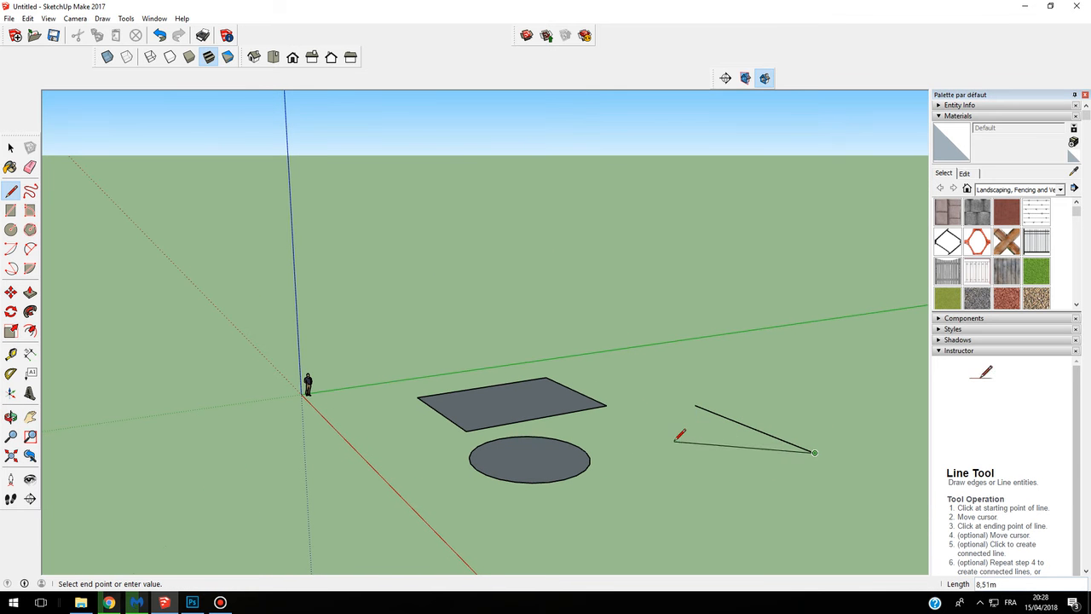
left_click(708, 372)
left_click(695, 404)
middle_click_drag(708, 382, 509, 455)
scroll(383, 312, "up", 3)
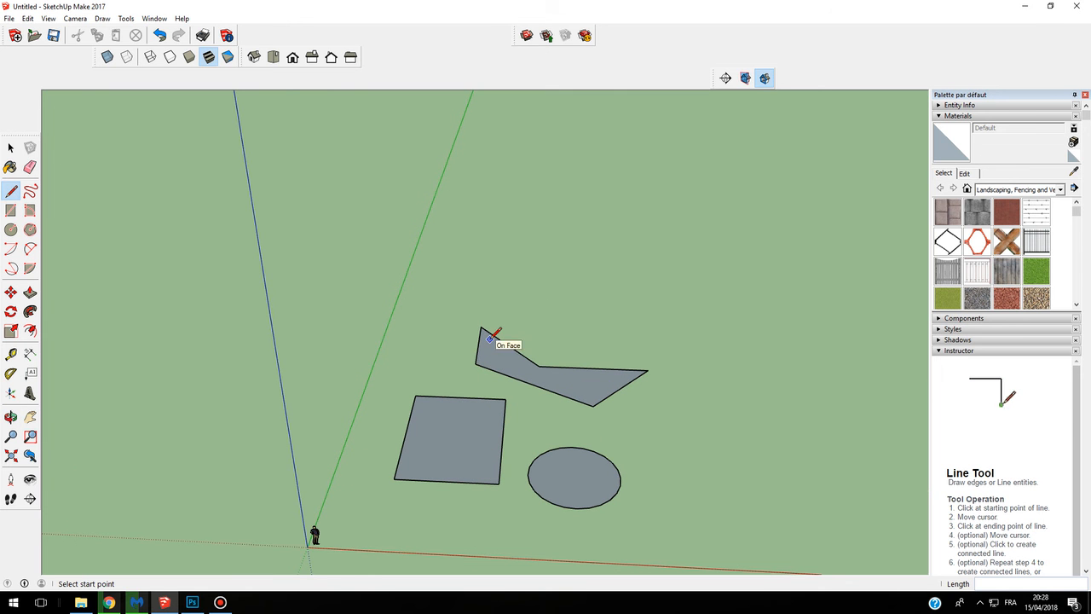
- Push/Pull the rectangle up about 5.4 m, the five-sided face about 6.8 m, and raise the circle into a cylinder
left_click(30, 293)
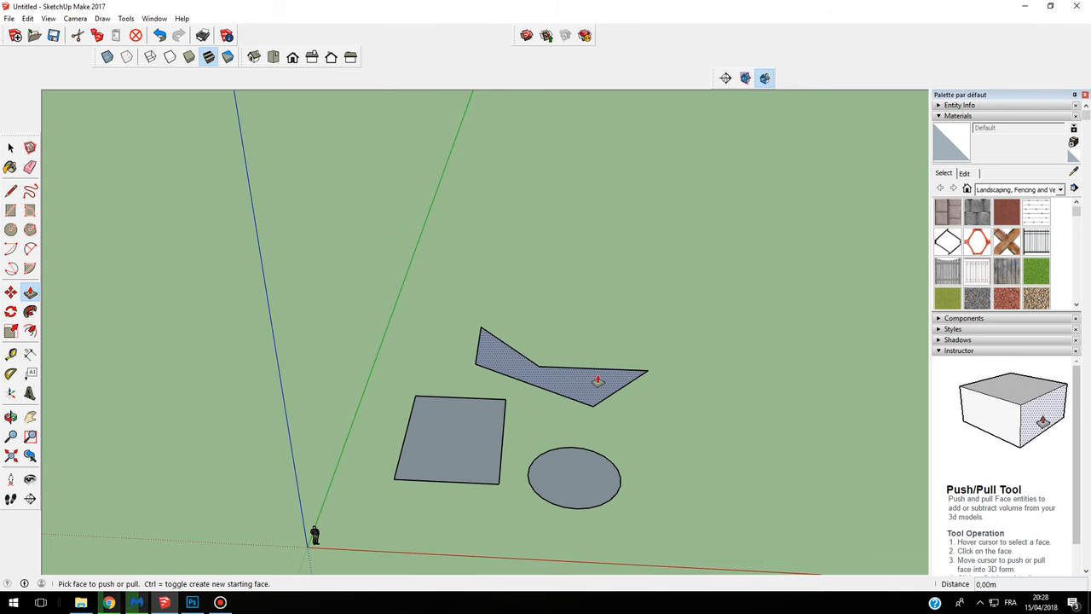
left_click(467, 431)
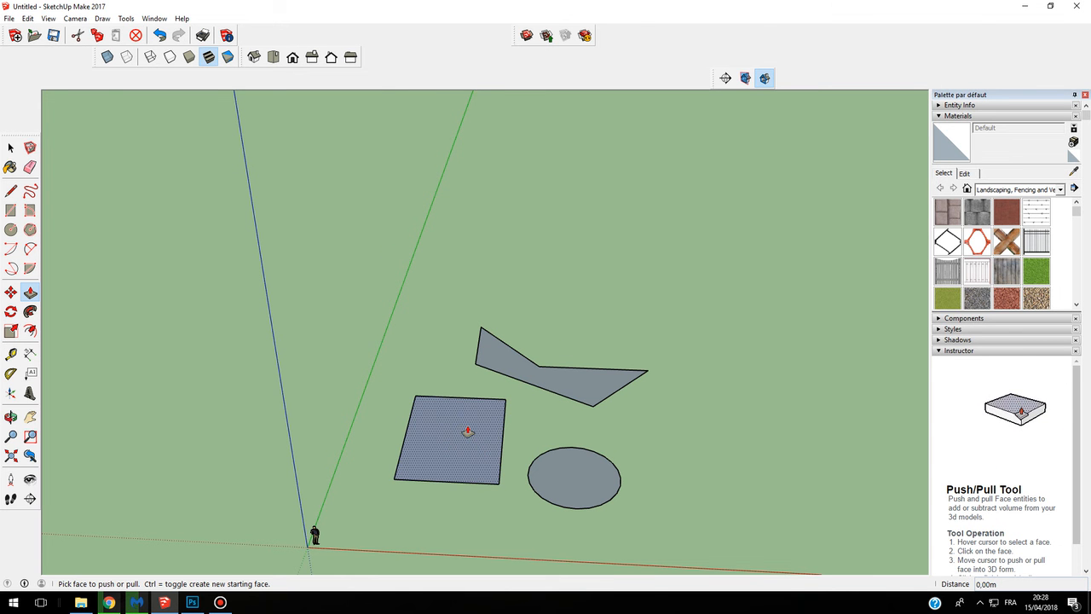
left_click_drag(467, 431, 444, 381)
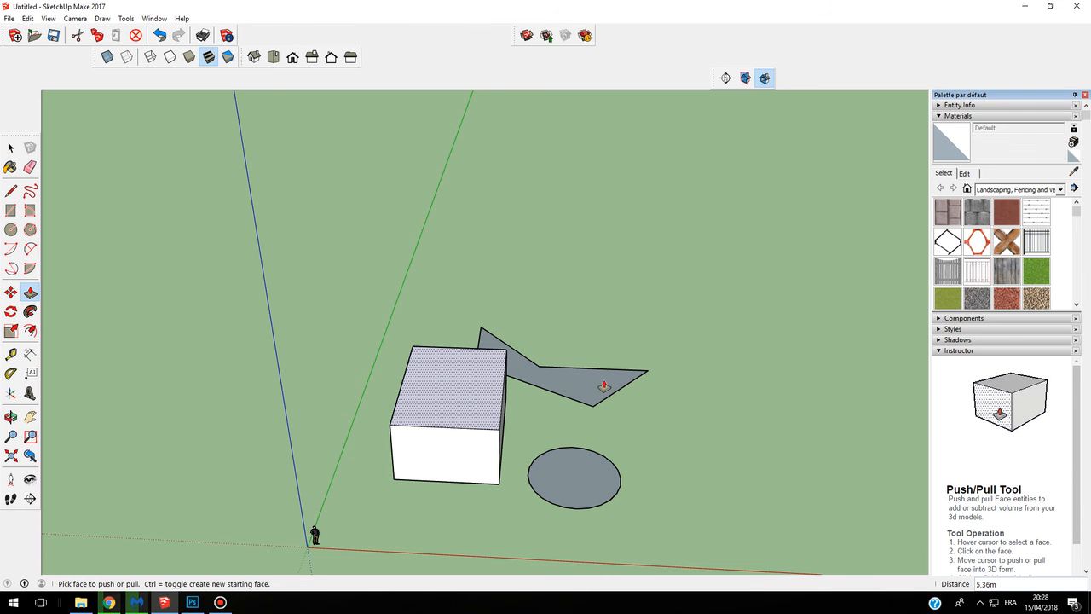
left_click_drag(571, 490, 568, 452)
left_click_drag(583, 385, 571, 311)
middle_click_drag(535, 463, 542, 377)
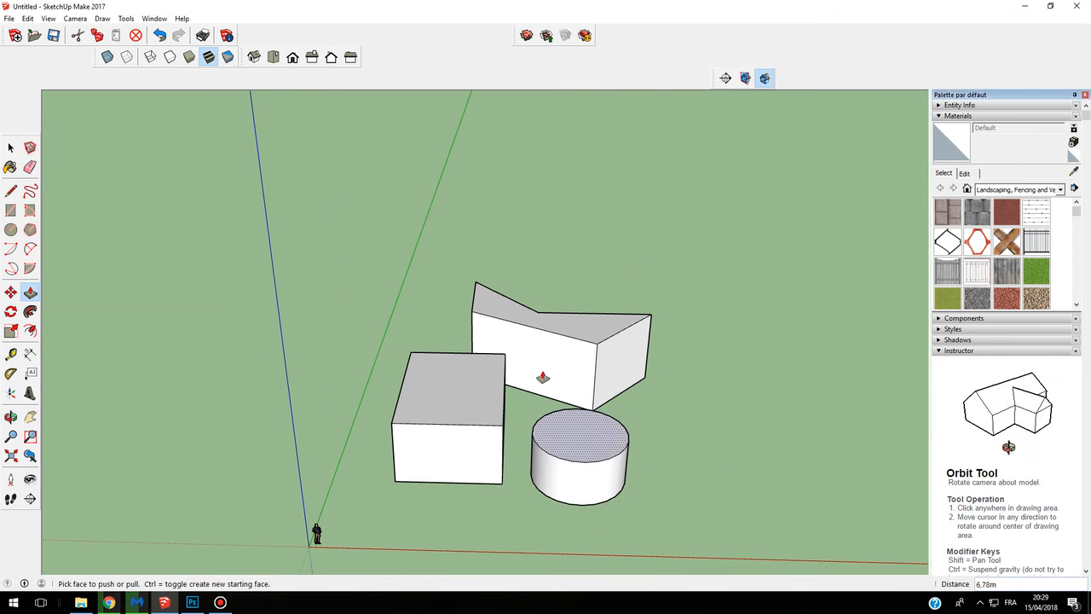
- Undo the Push/Pull extrusions of the five-sided face, circle and rectangle
left_click(160, 35)
left_click(159, 35)
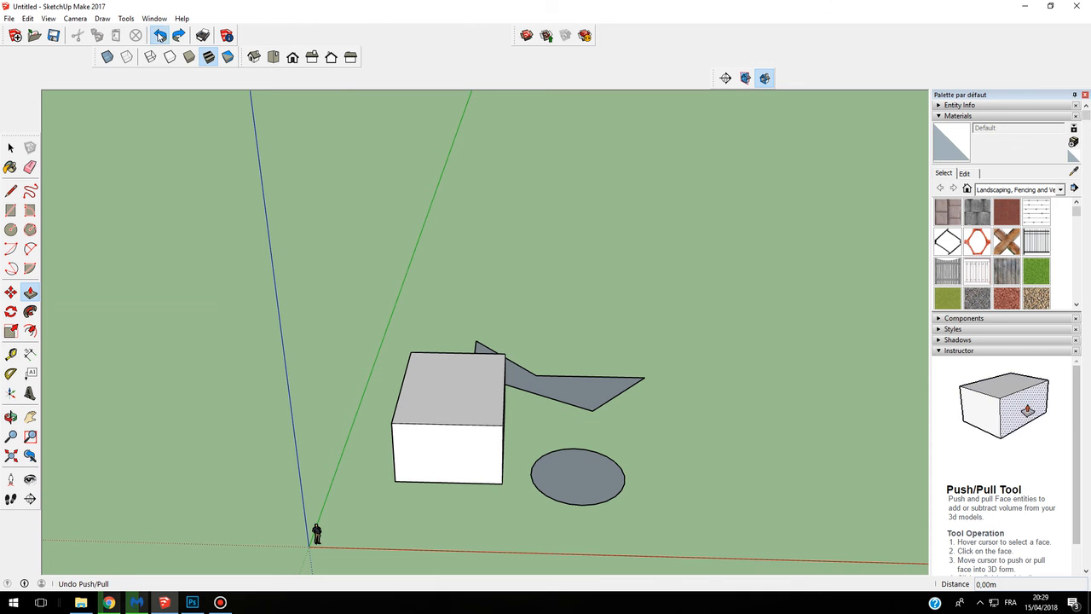
left_click(159, 35)
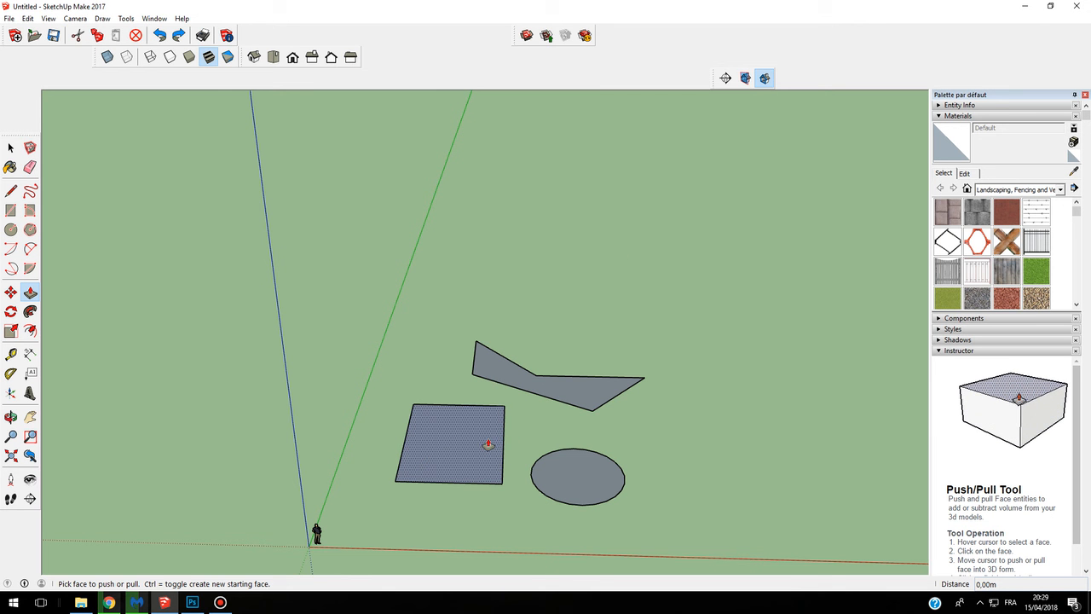
- Extrude the rectangle upward with Push/Pull and set its height to 5 m
left_click(450, 441)
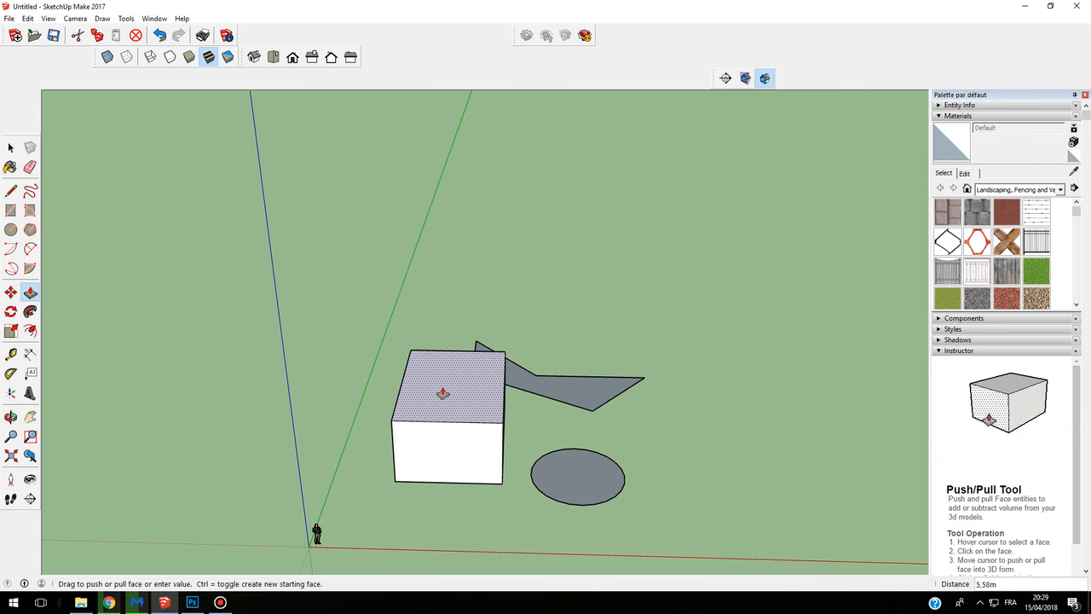
left_click(442, 393)
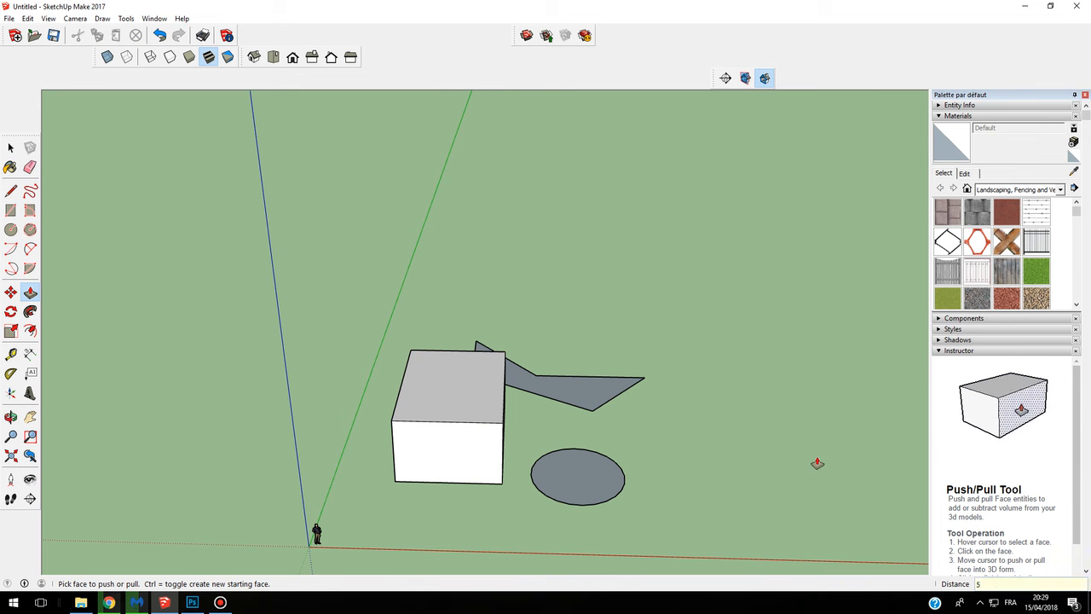
key("Return")
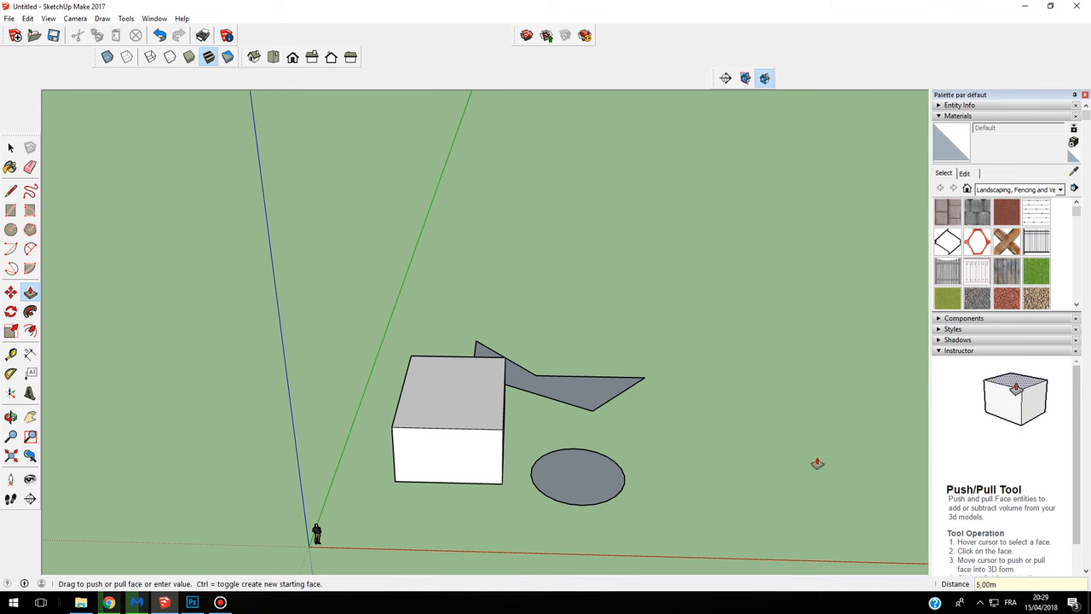
- Extrude the circle upward into a cylinder with Push/Pull and set its height to 15 m
middle_click_drag(509, 424, 426, 311)
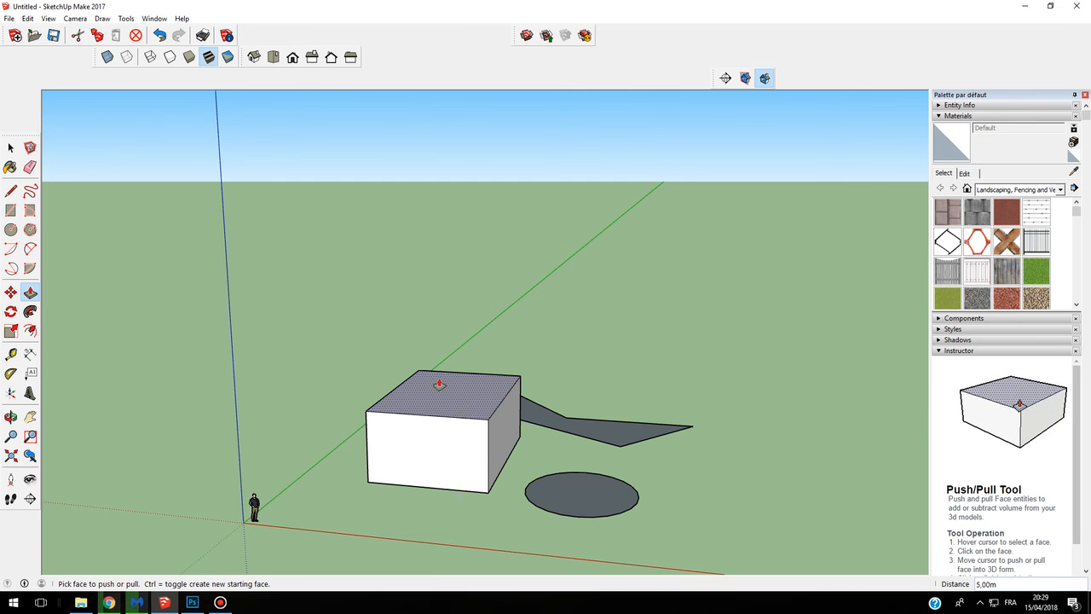
left_click(589, 470)
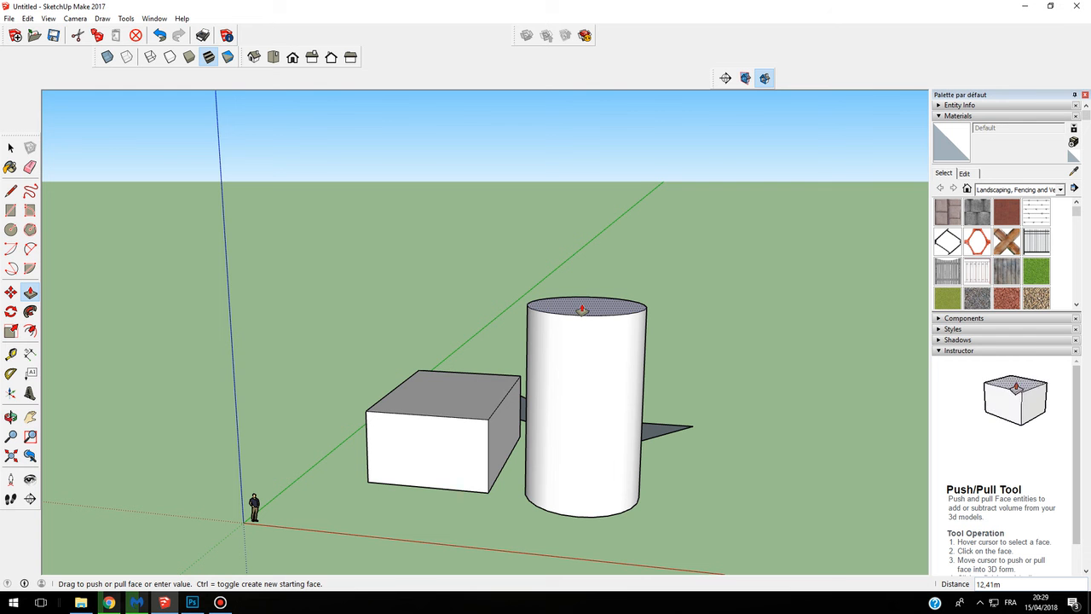
left_click(581, 308)
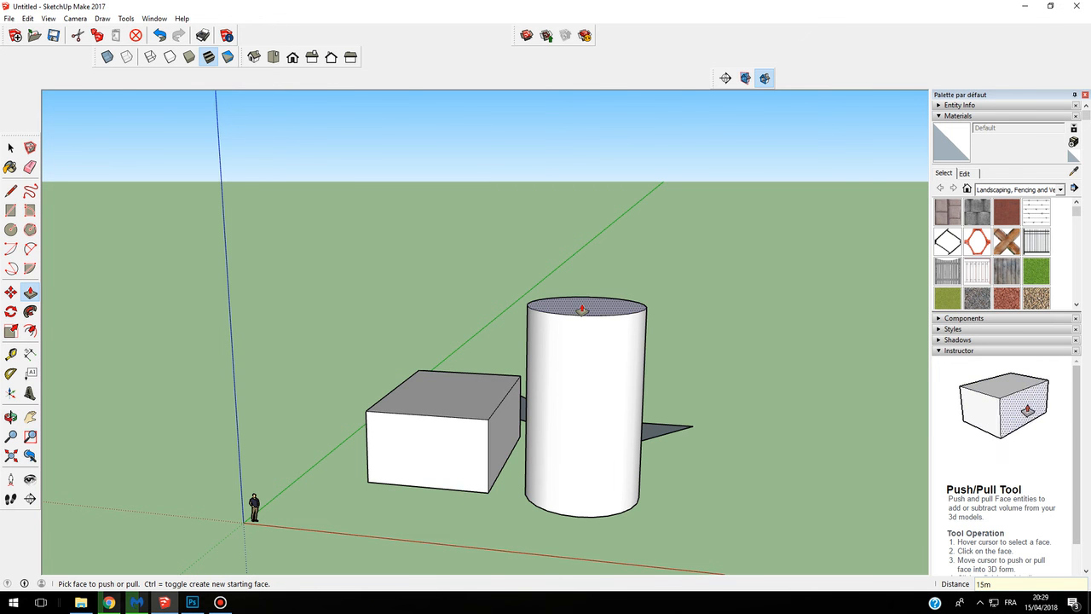
key("Return")
- Undo the cylinder and box extrusions, restoring the five-sided flat face
middle_click_drag(719, 349, 676, 360)
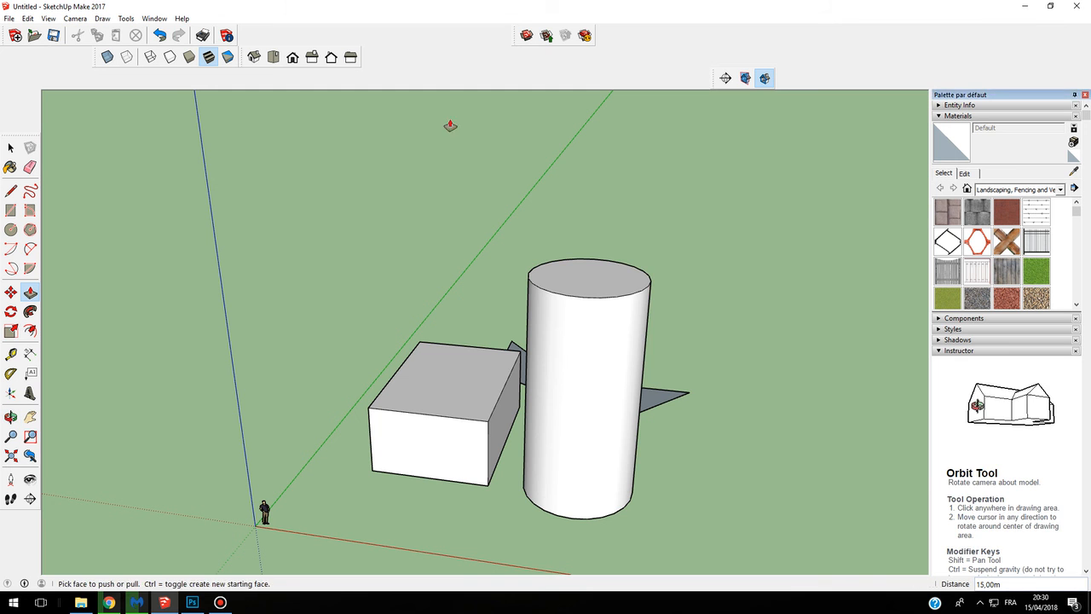
left_click(159, 36)
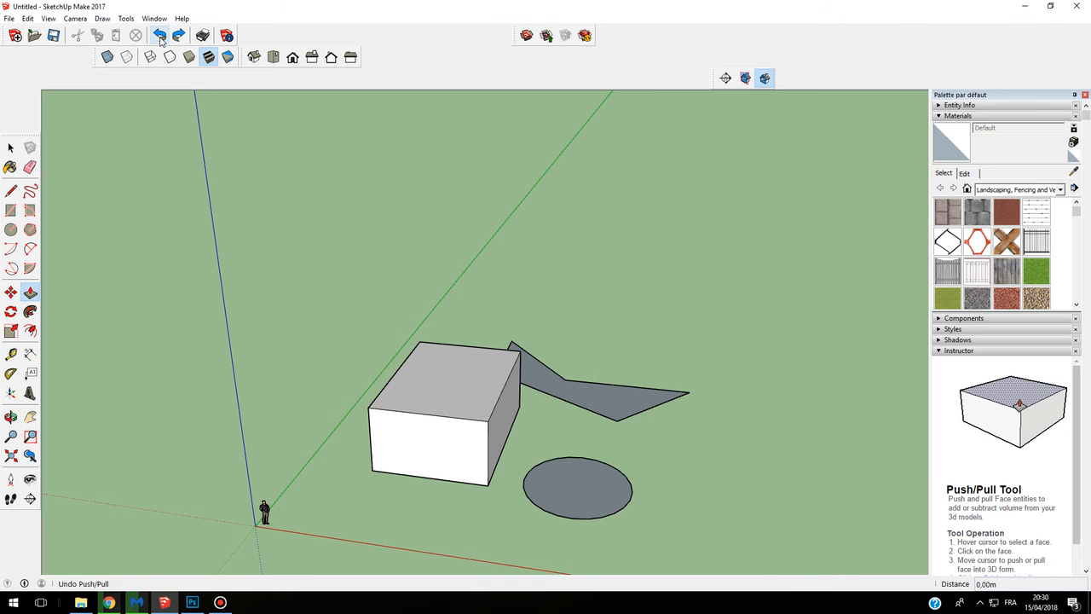
left_click(159, 36)
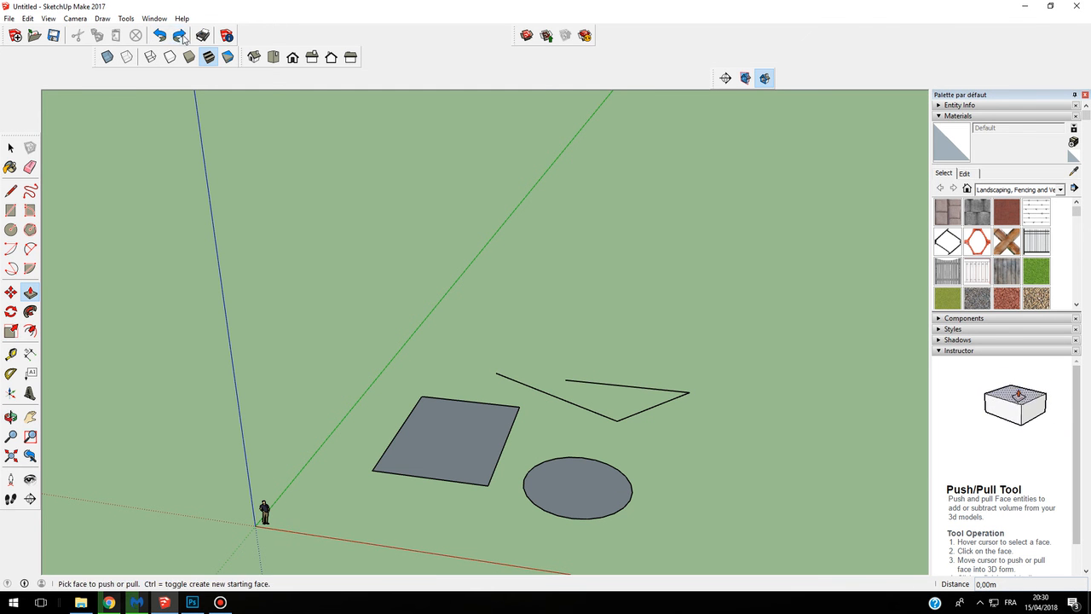
left_click(179, 34)
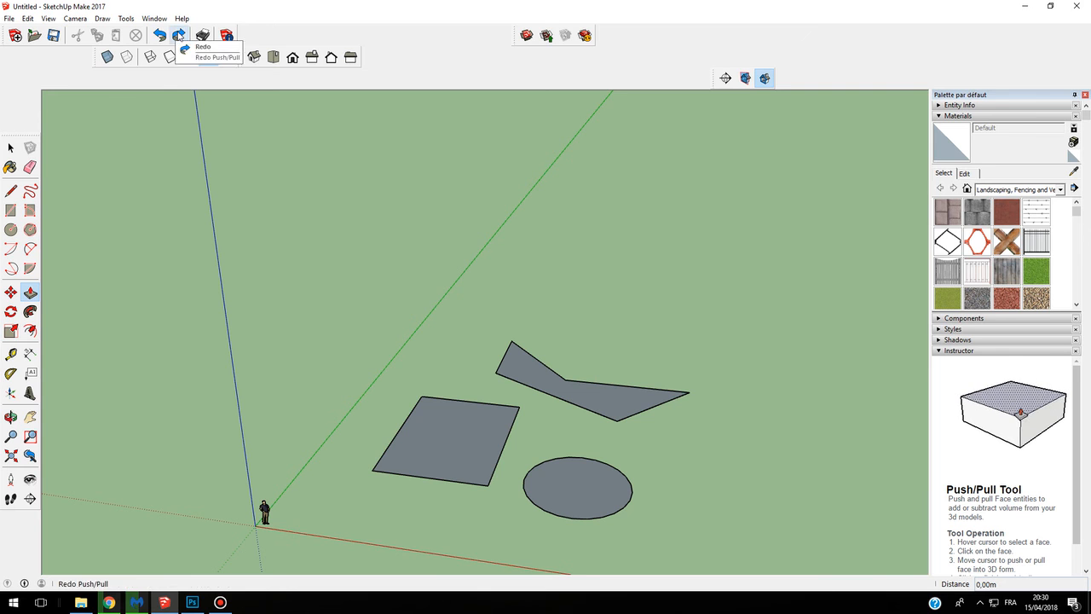
- Extrude the rectangle about 3.3 m upward with Push/Pull and raise the circle into a low cylinder
middle_click_drag(513, 304, 565, 276)
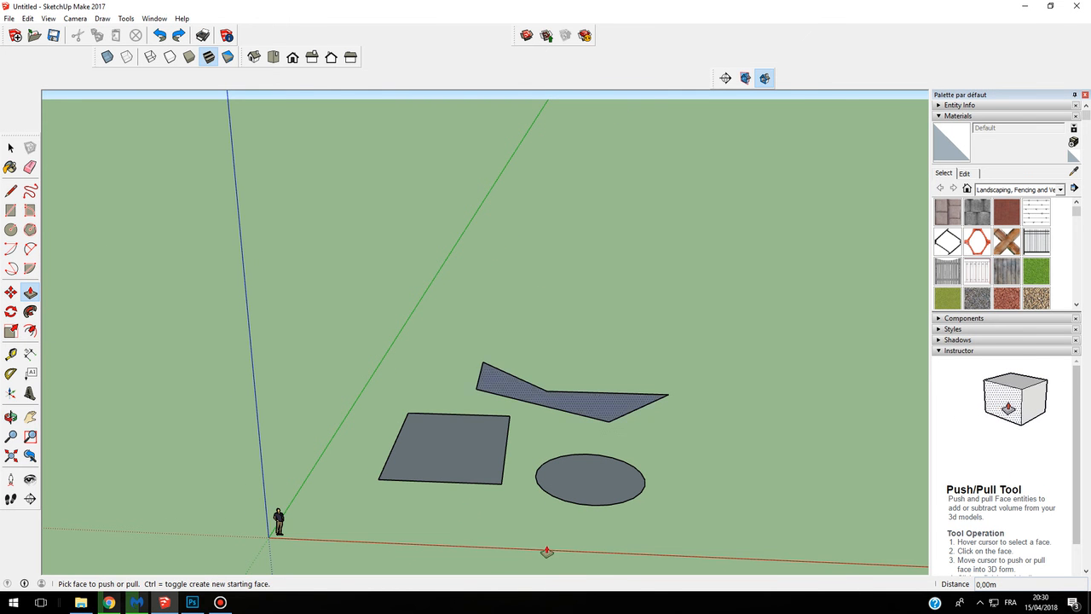
left_click_drag(417, 464, 414, 418)
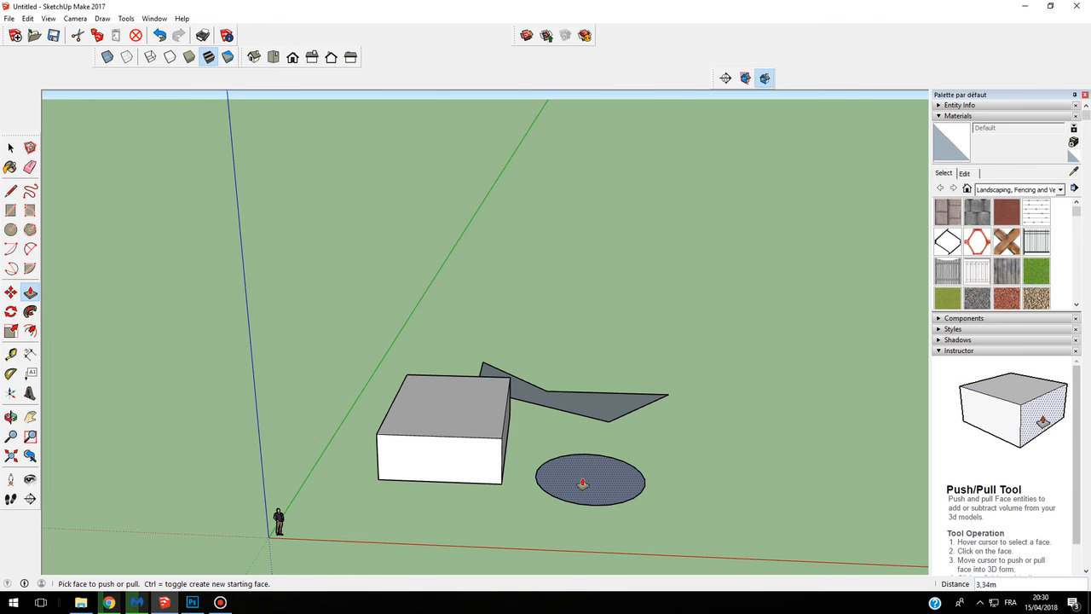
left_click_drag(582, 483, 531, 446)
middle_click_drag(531, 445, 487, 396)
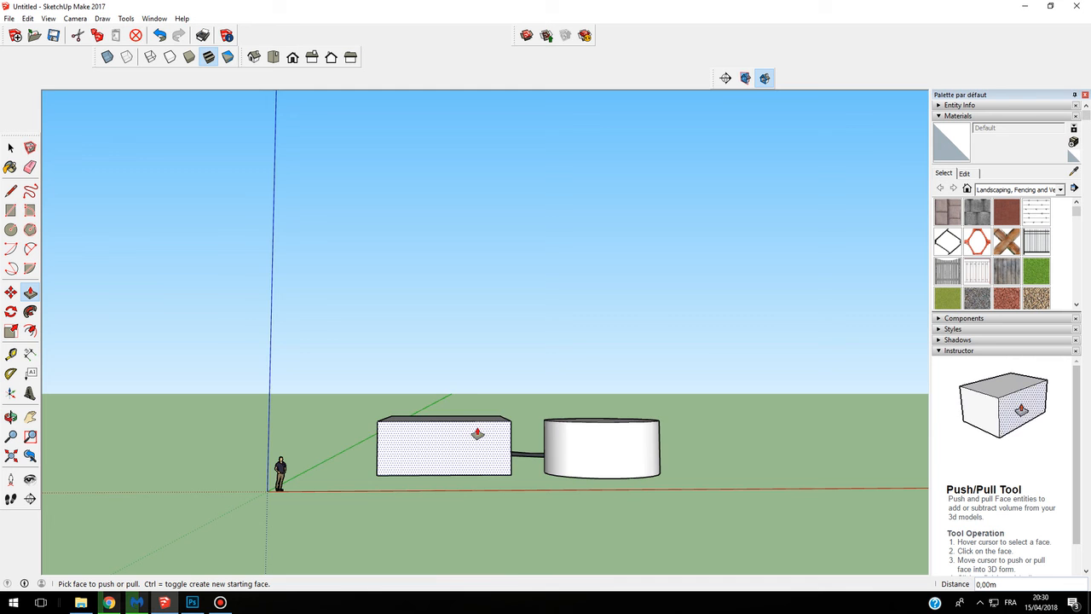
- Extrude the five-sided flat face upward into a solid with Push/Pull, repeating the previous extrusion distance
middle_click_drag(603, 434, 317, 507)
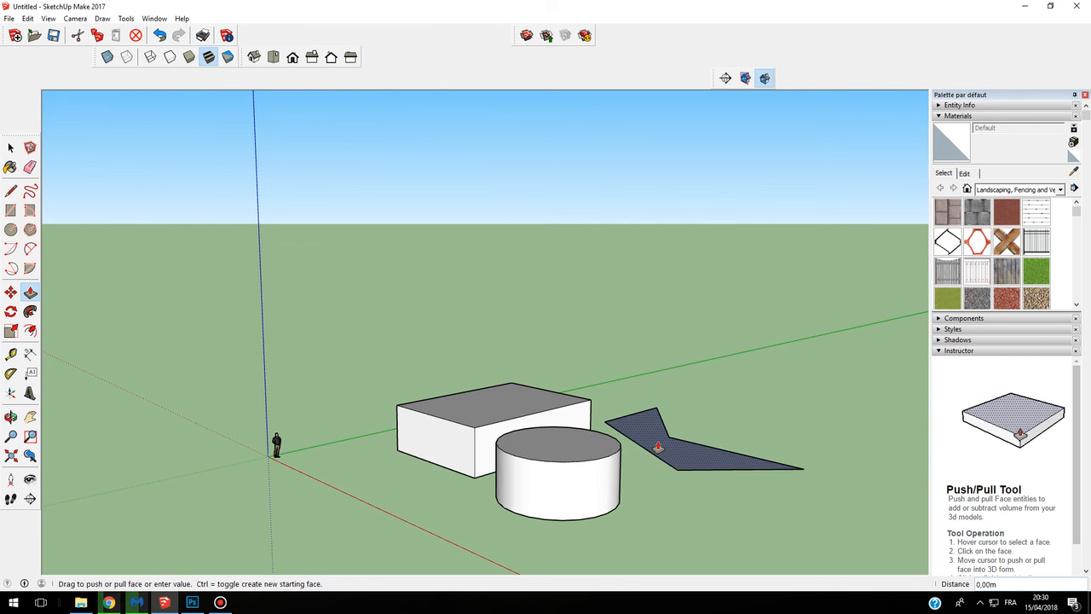
double_click(657, 448)
middle_click_drag(658, 447, 817, 488)
middle_click_drag(504, 402, 603, 376)
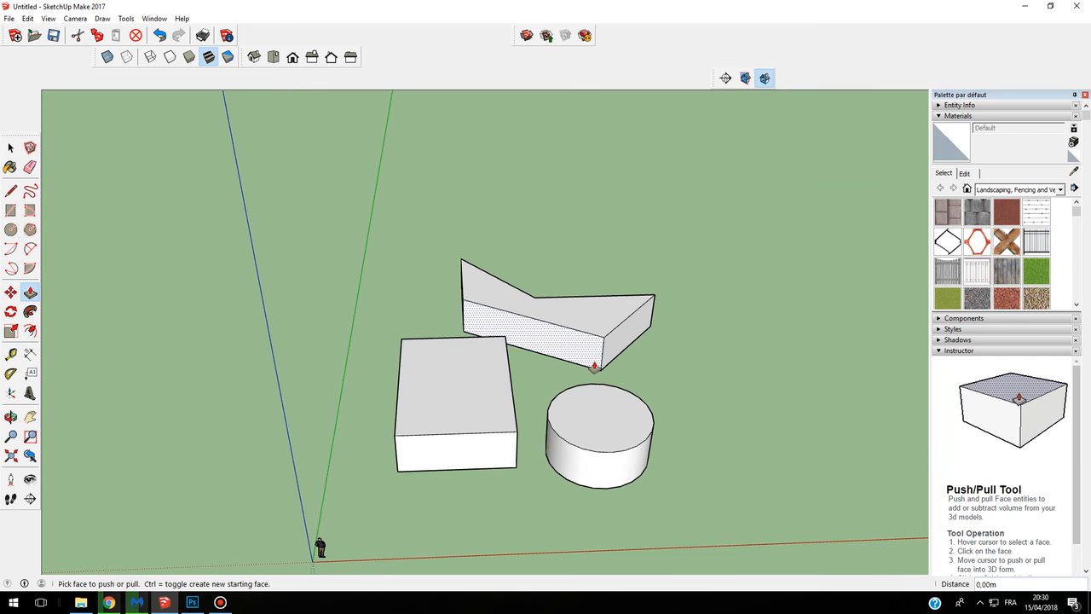
middle_click_drag(621, 353, 568, 383)
middle_click_drag(557, 434, 373, 316)
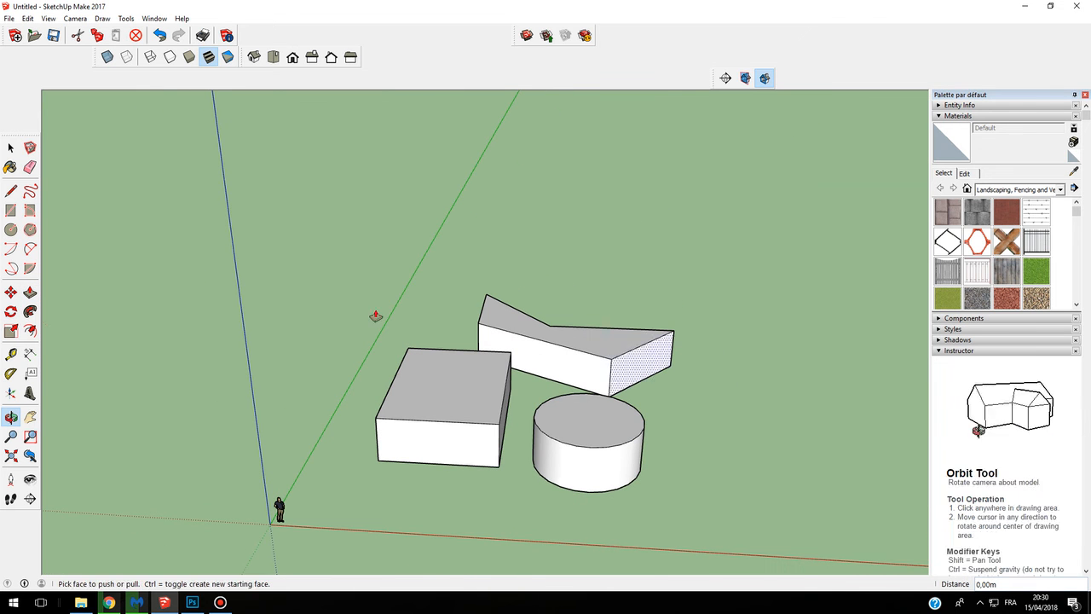
- Draw a small rectangle on the box's top face and a square about 1.56 m wide on the five-sided solid's top
left_click(10, 210)
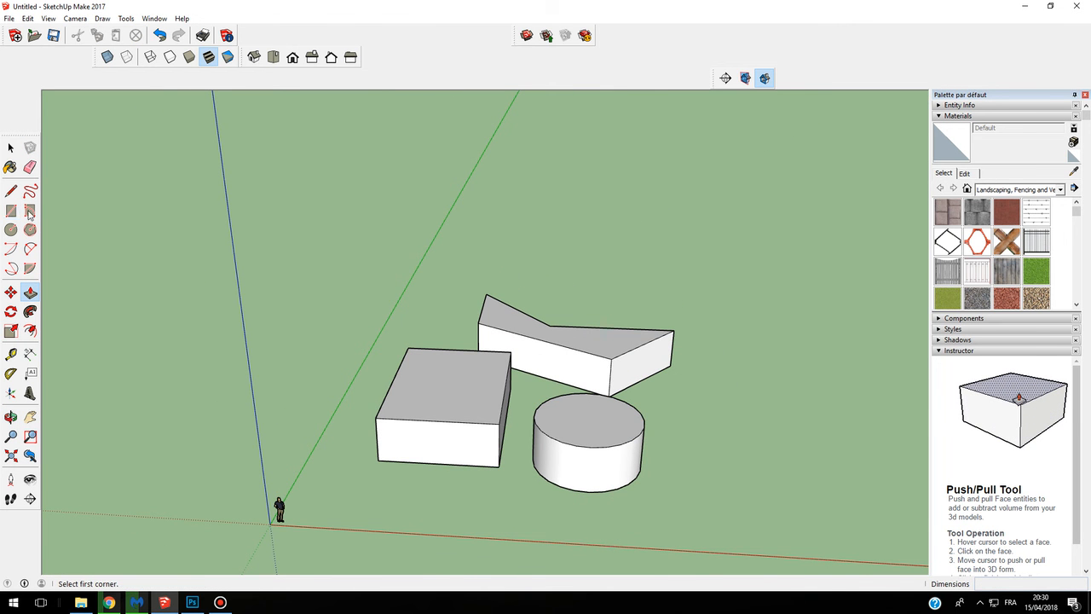
middle_click_drag(434, 389, 456, 394)
left_click(448, 399)
left_click(426, 363)
left_click(598, 314)
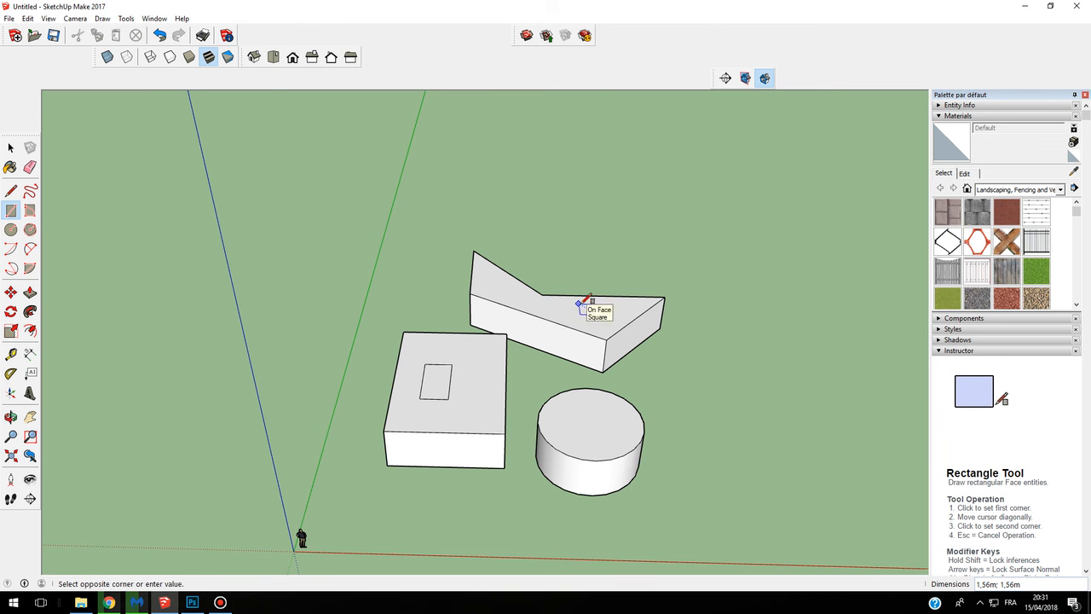
- Extrude the small rectangle on the box and the square on the five-sided solid upward into towers, the latter about 5.8 m high
left_click(28, 294)
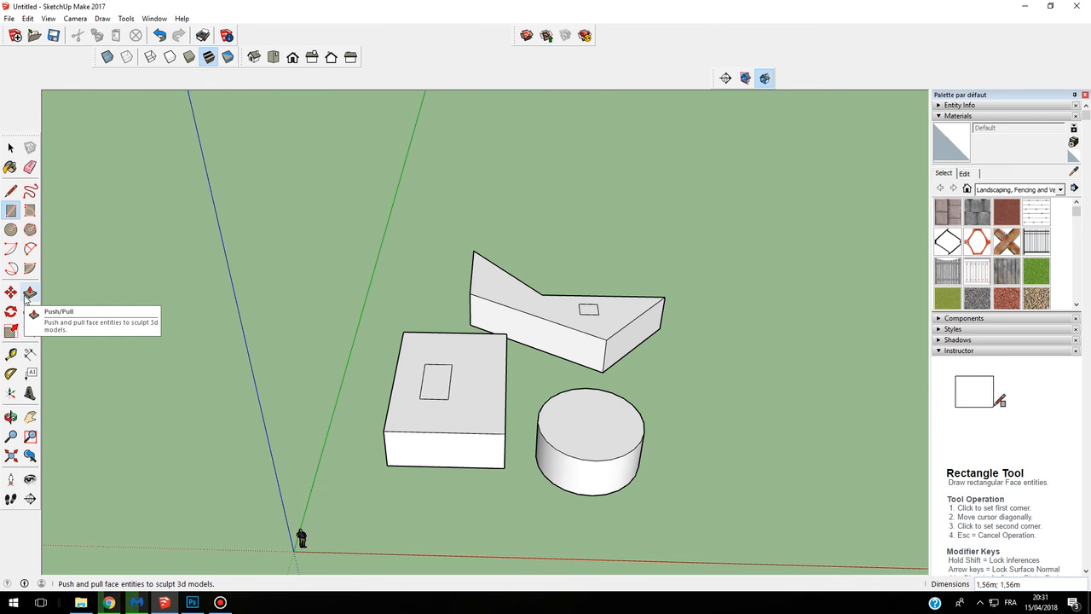
left_click(28, 294)
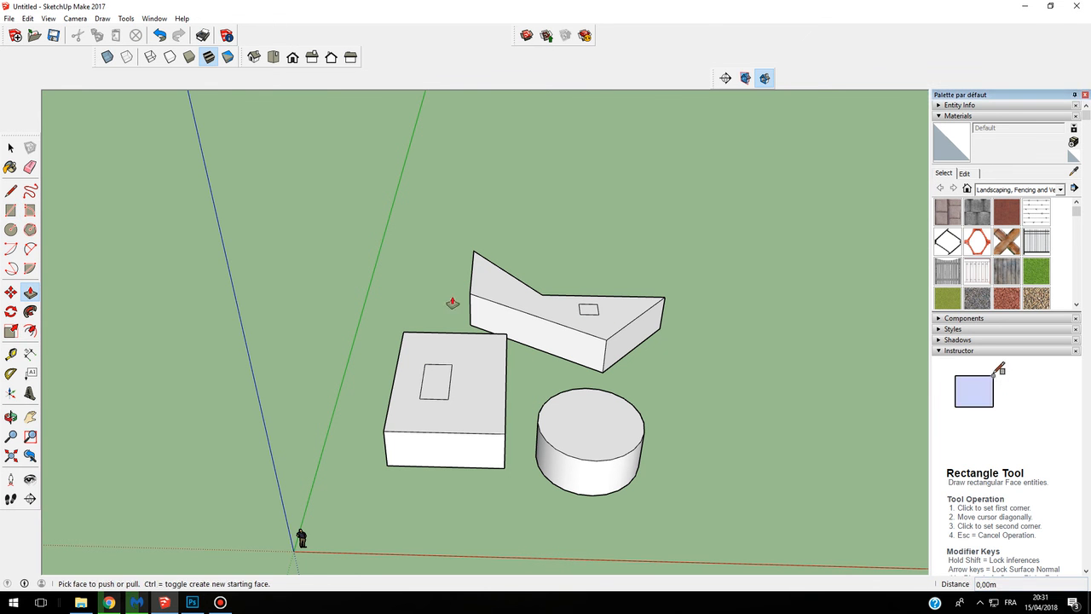
left_click(437, 380)
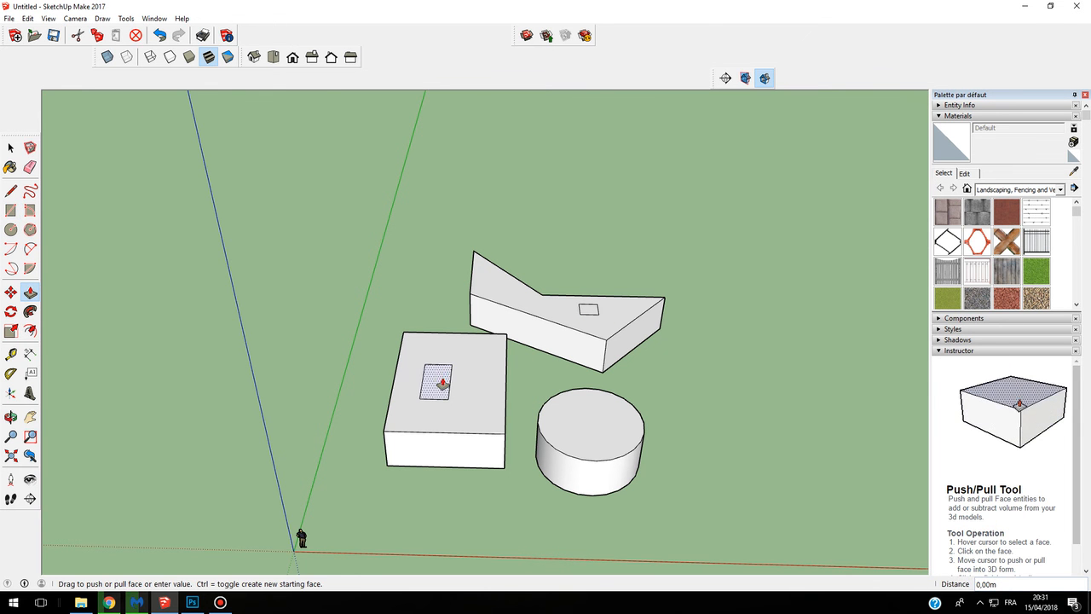
left_click(589, 311)
left_click(576, 253)
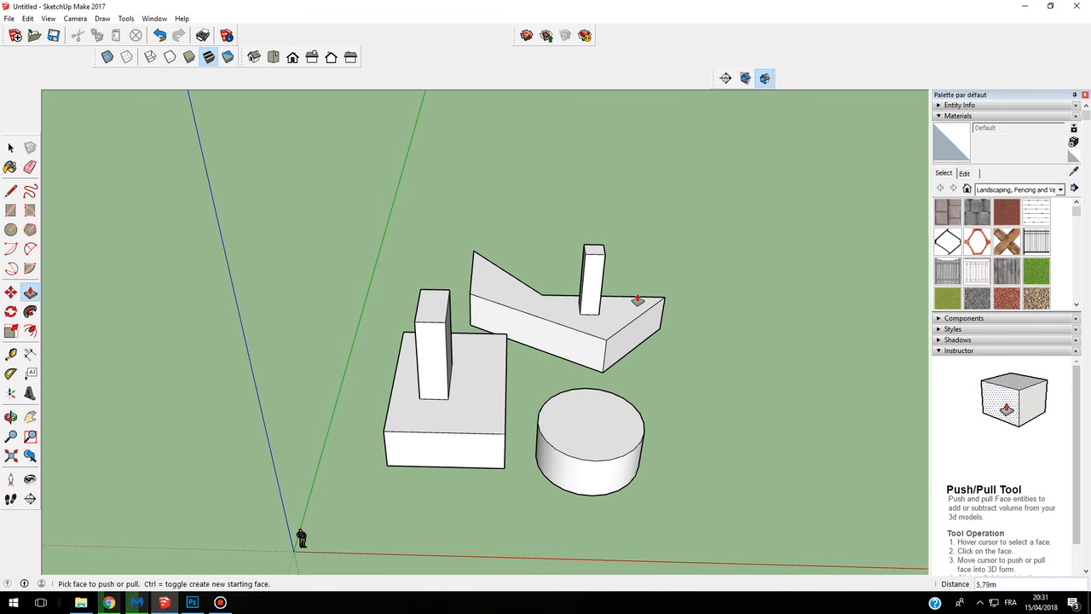